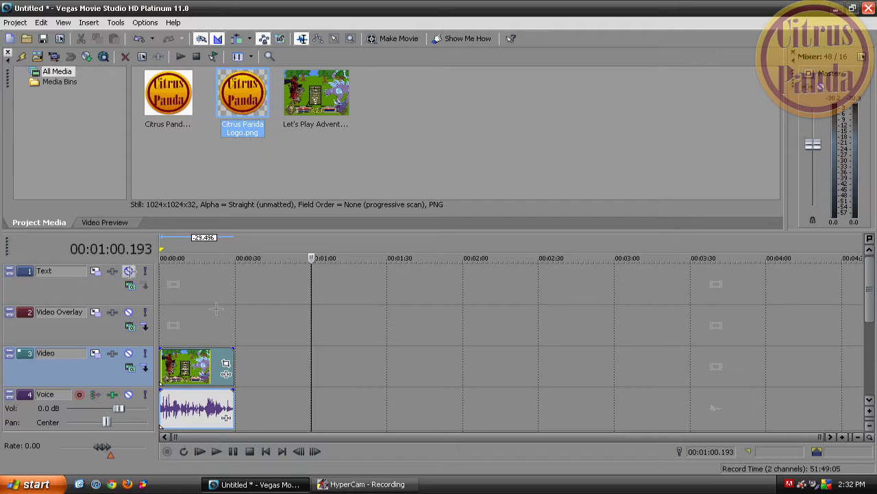
Step: Move the playhead to about 5 seconds and preview the gameplay clip there
left_click(104, 221)
left_click(41, 222)
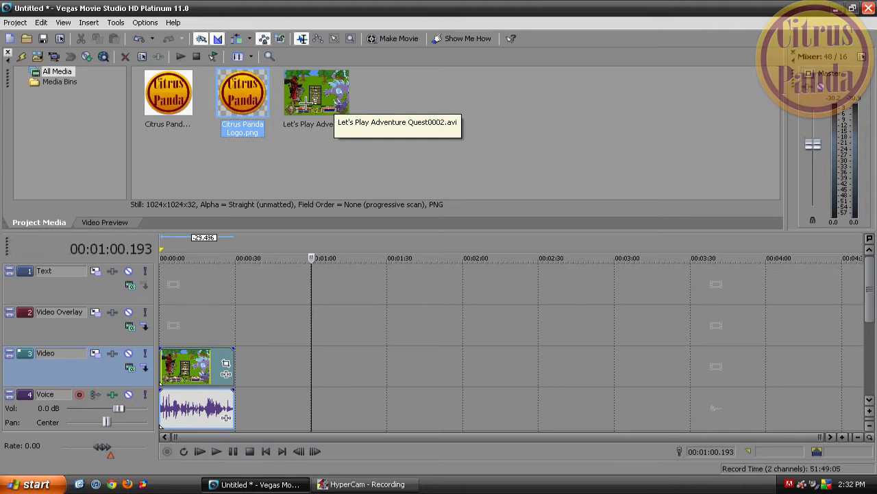
left_click(173, 274)
left_click(103, 222)
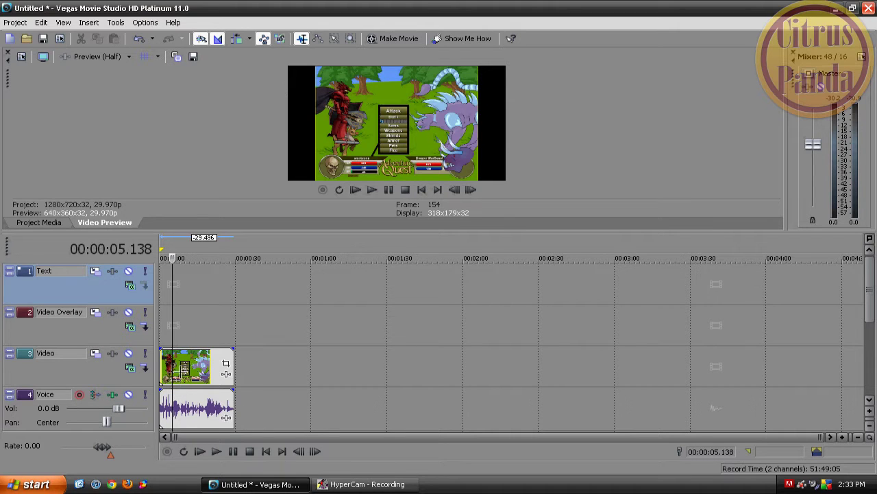
Step: Turn off Maintain Aspect Ratio for the gameplay clip on the Video track so it fills the frame
right_click(180, 370)
mouse_move(258, 290)
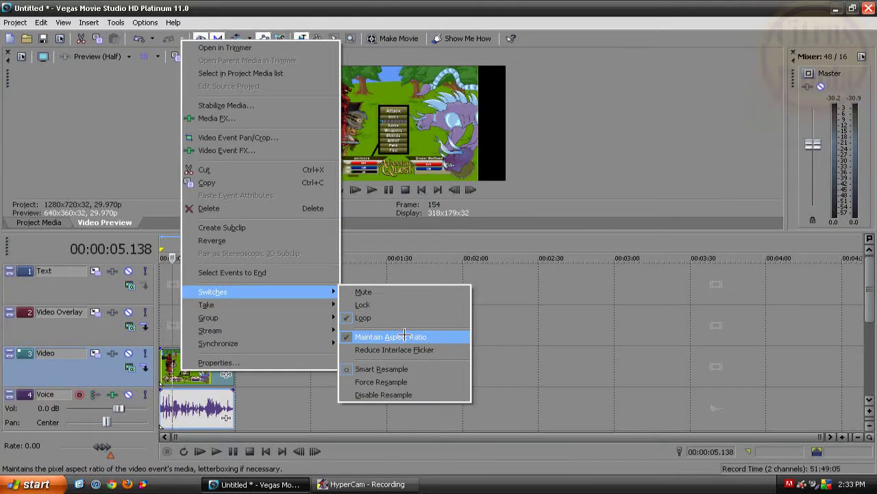
left_click(569, 339)
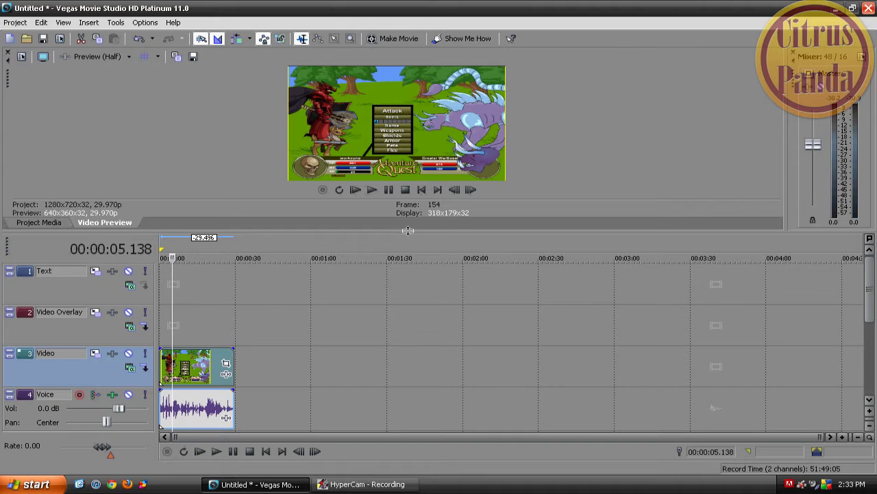
Step: Add Citrus Panda Logo.png to the Video Overlay track, spanning the full length of the gameplay clip, and preview it
left_click(50, 223)
mouse_move(250, 163)
left_mouse_down()
mouse_move(234, 178)
mouse_move(223, 336)
mouse_move(225, 318)
mouse_move(160, 320)
left_mouse_up()
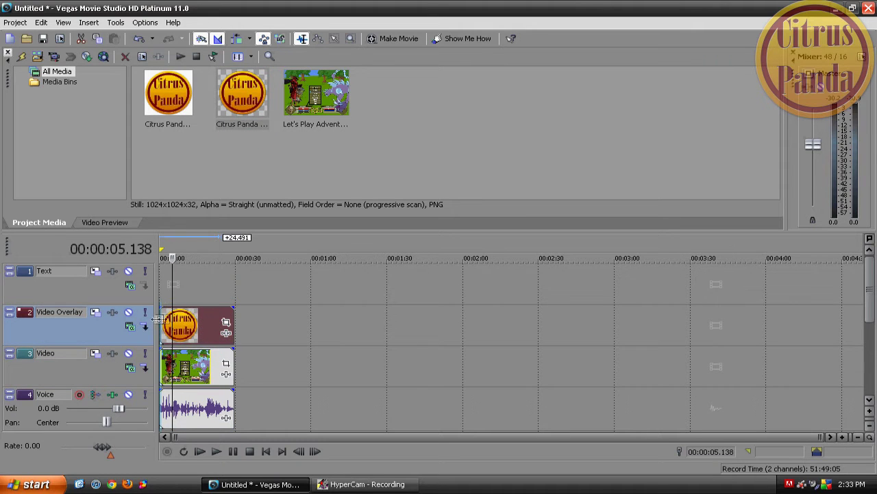
left_click(105, 222)
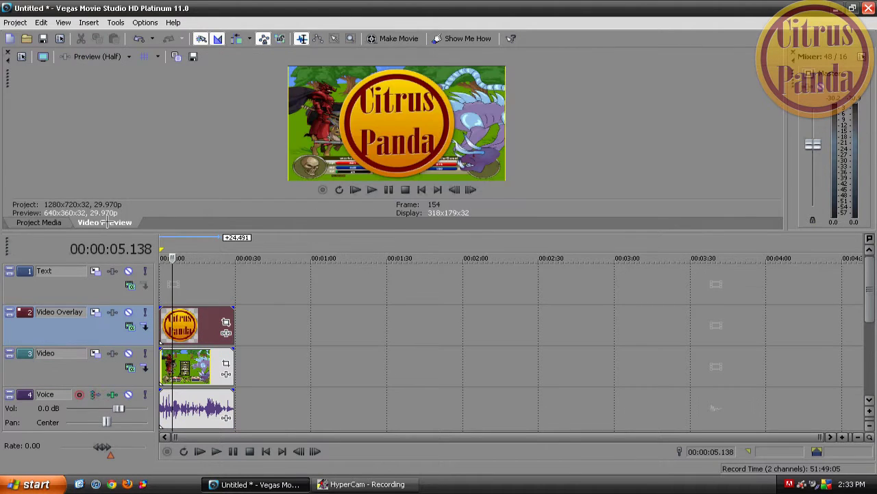
Step: Move the transparent logo aside and place the white-background logo on the Video Overlay track over the whole gameplay clip for comparison
left_click(40, 224)
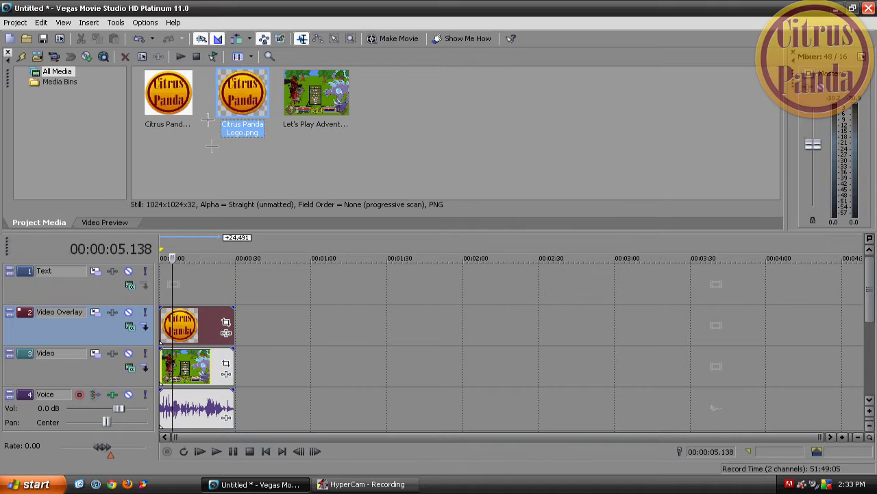
left_click_drag(168, 101, 225, 280)
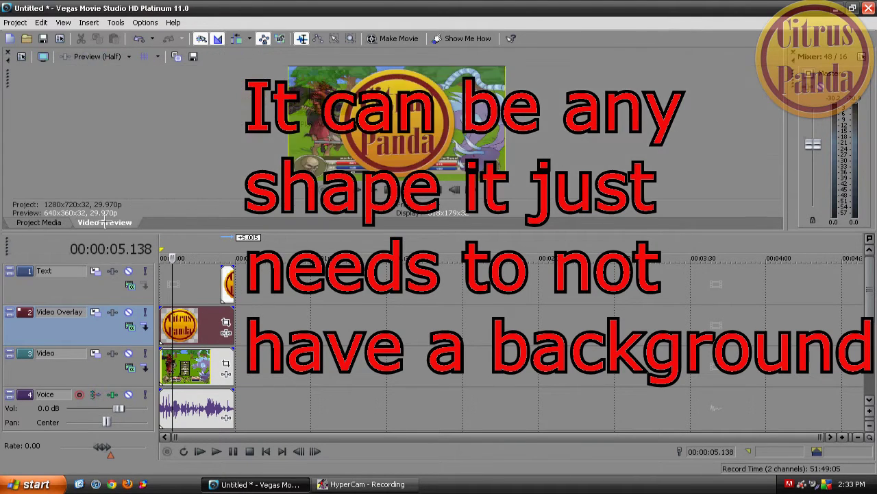
left_click_drag(216, 326, 447, 367)
left_click_drag(229, 324, 160, 320)
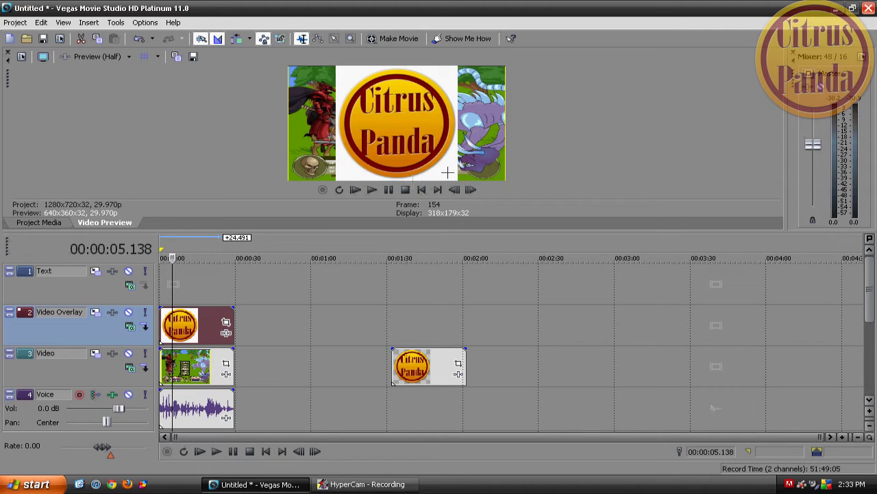
Step: Delete the white-background logo and restore the transparent logo above the gameplay clip on the Video Overlay track
right_click(180, 322)
left_click(210, 331)
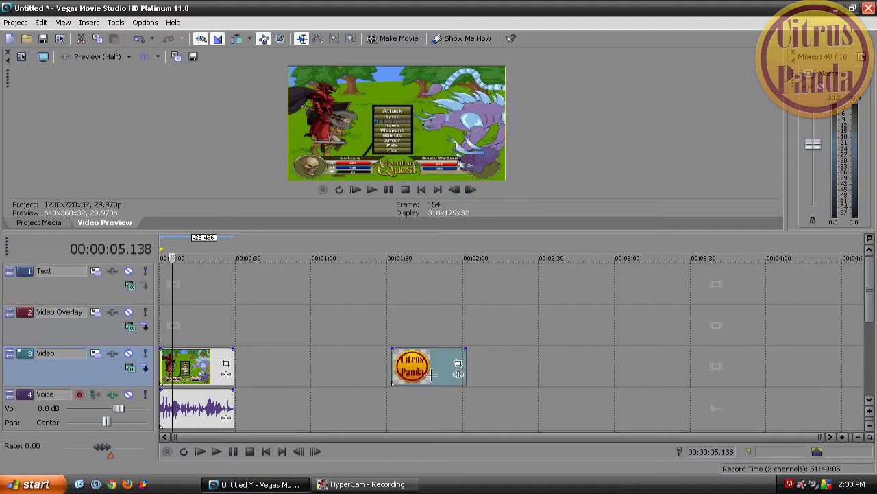
key("ctrl+z")
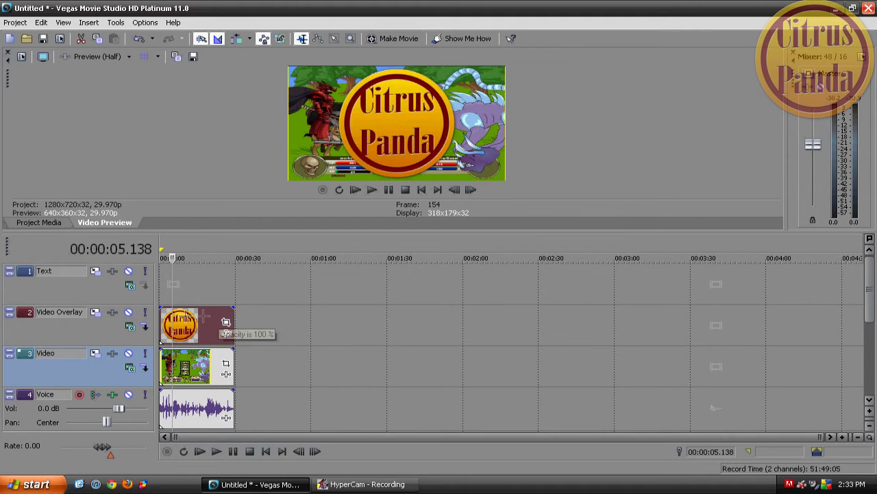
Step: Use Track Motion on the Video Overlay track to shrink the logo to about 372 × 209 and place it at about X 543, Y 256
left_click(95, 312)
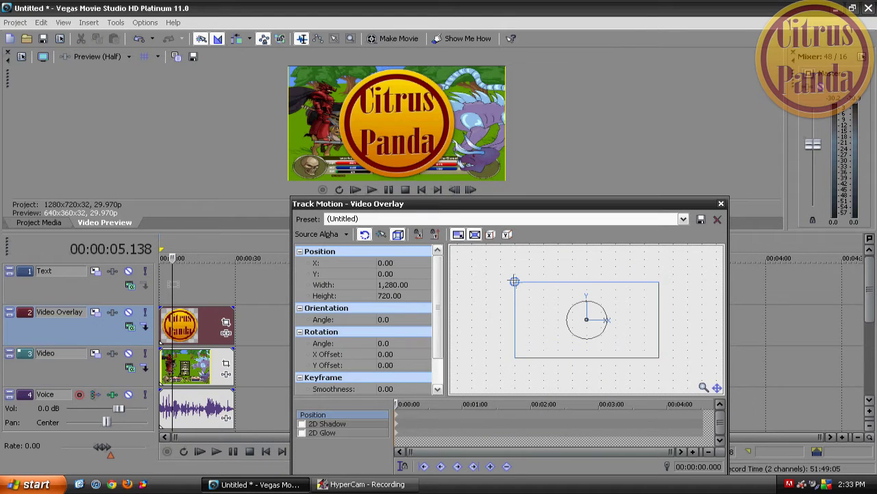
left_click_drag(514, 281, 563, 306)
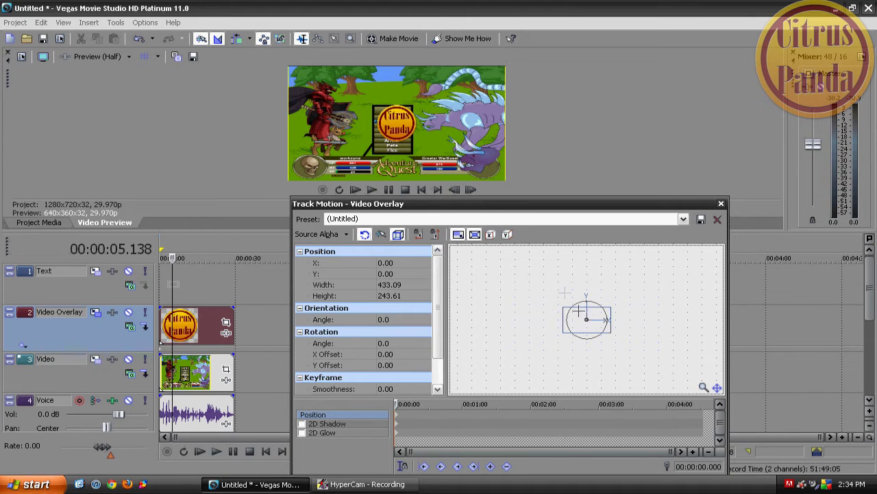
left_click_drag(586, 318, 645, 293)
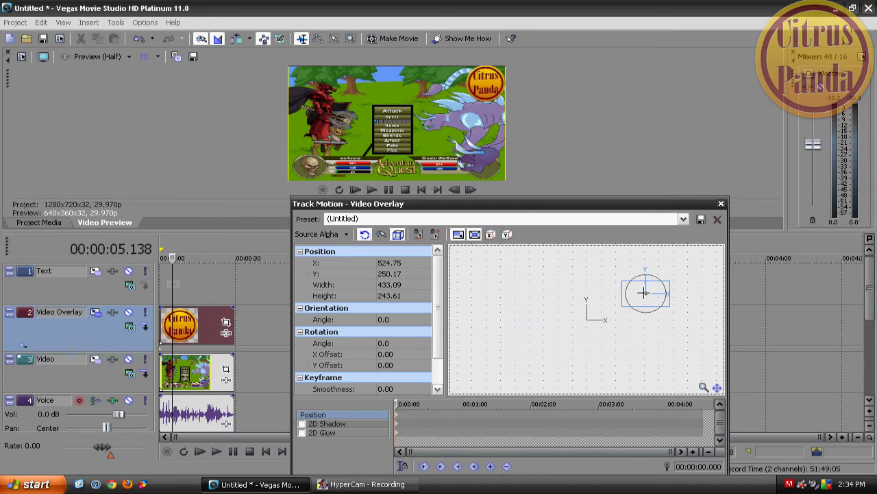
left_click_drag(622, 281, 646, 293)
left_click_drag(617, 204, 685, 212)
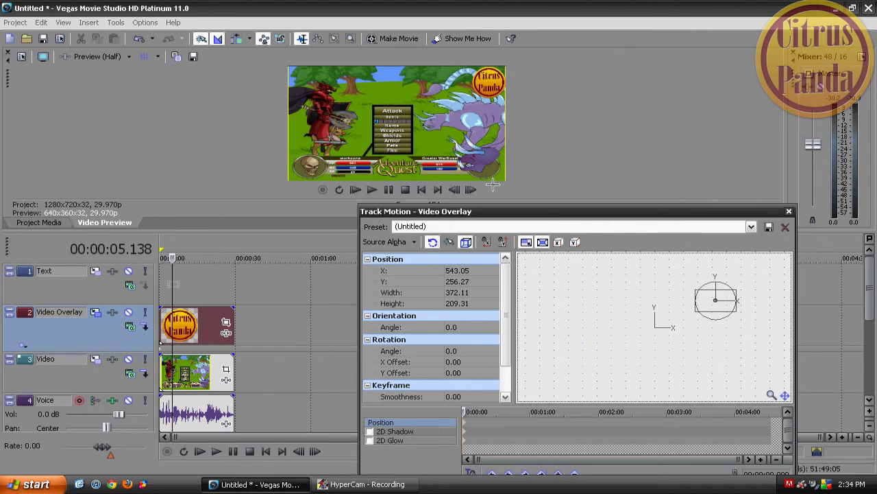
left_click(789, 212)
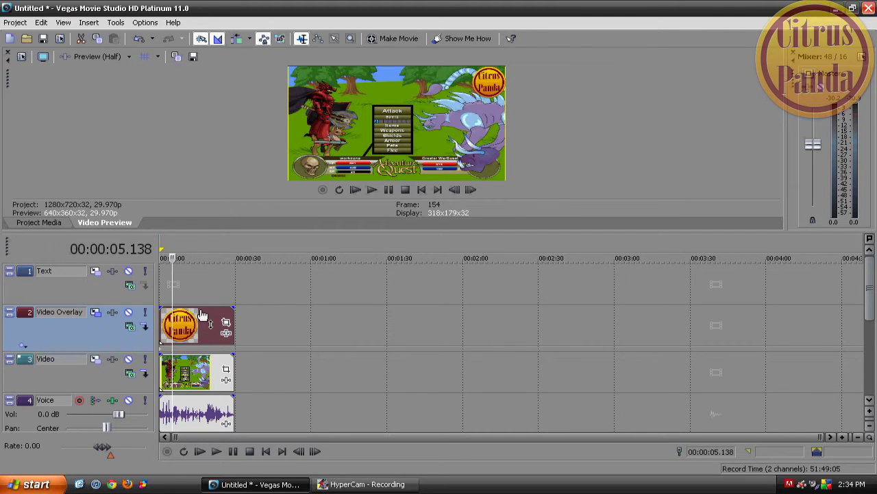
Step: Lower the opacity of the logo clip on the Video Overlay track to roughly half
mouse_move(203, 315)
left_click_drag(201, 313, 207, 334)
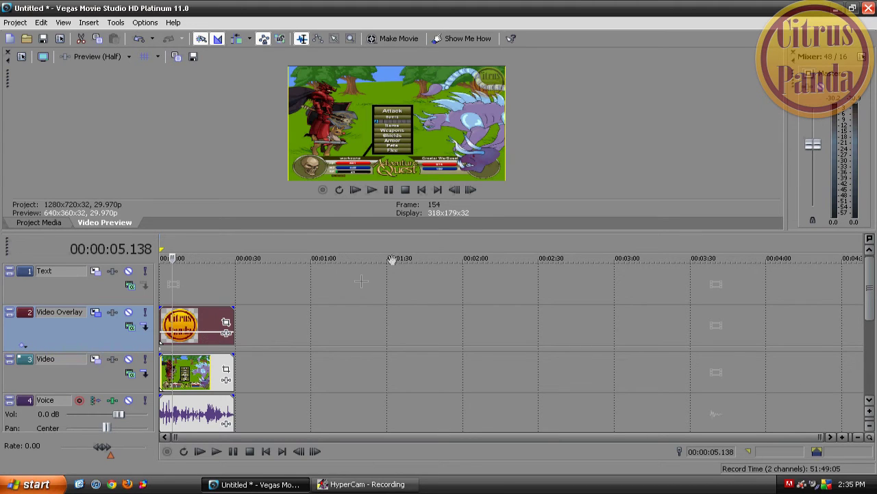
left_click_drag(192, 333, 197, 326)
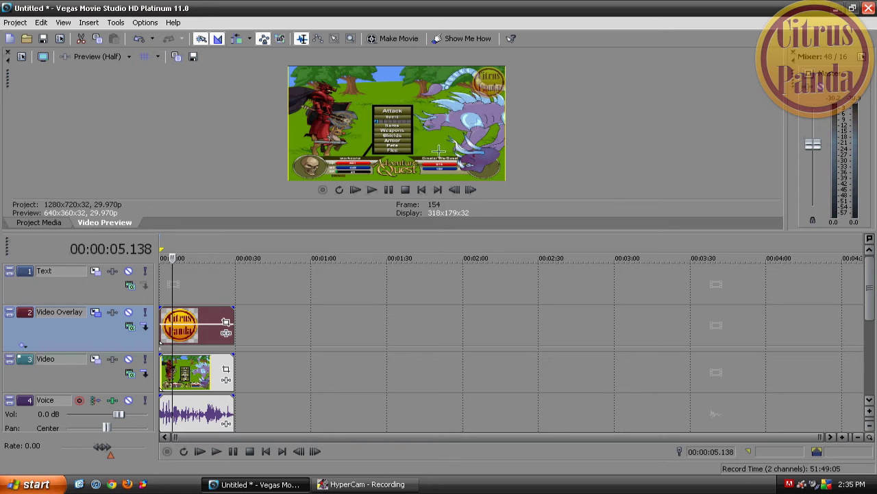
Step: Render the project as Tutoria.wmv in E:\ with the 6 Mbps HD 720-30p Video template
left_click(15, 22)
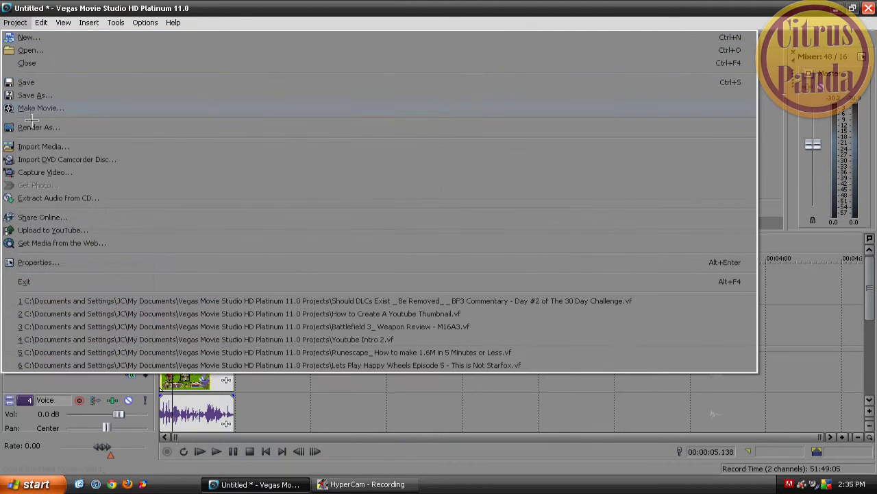
left_click(35, 127)
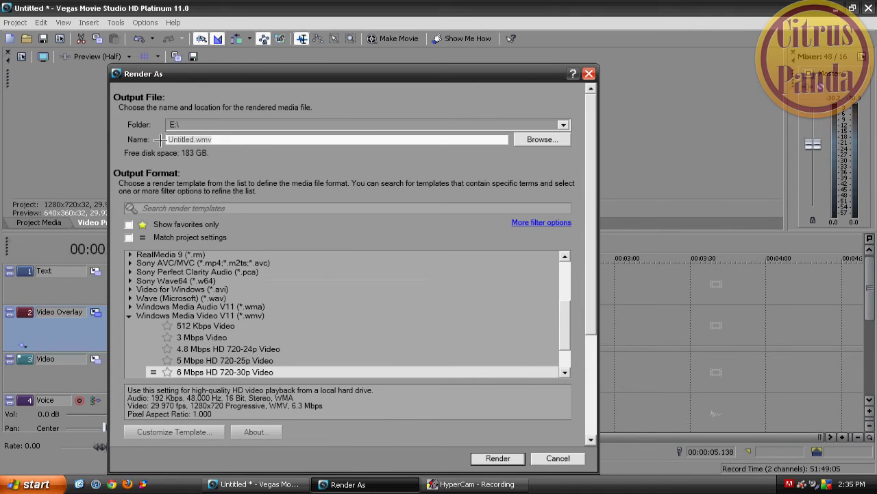
type("Tutorial.w")
left_click(215, 371)
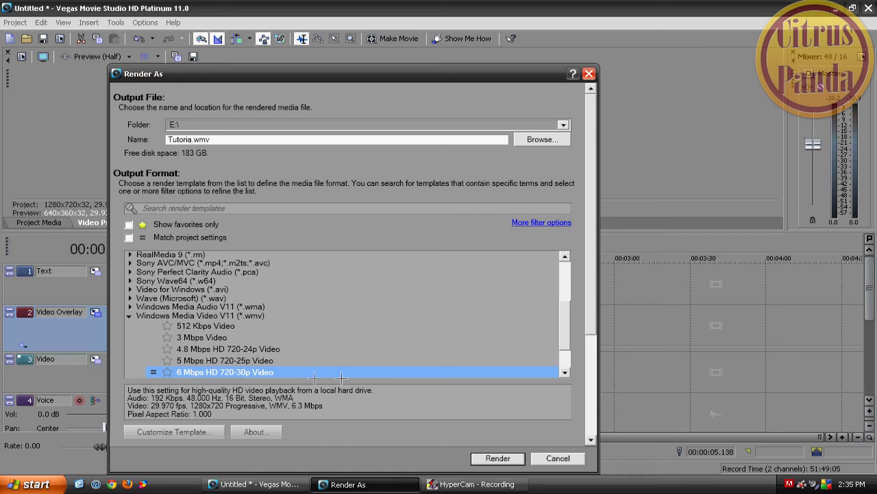
left_click(499, 458)
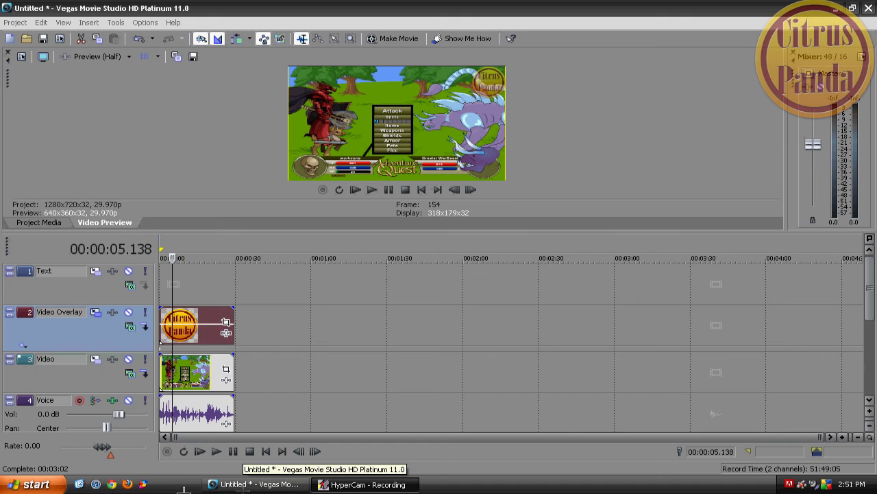
Step: Open the Windows Start menu
left_click(41, 484)
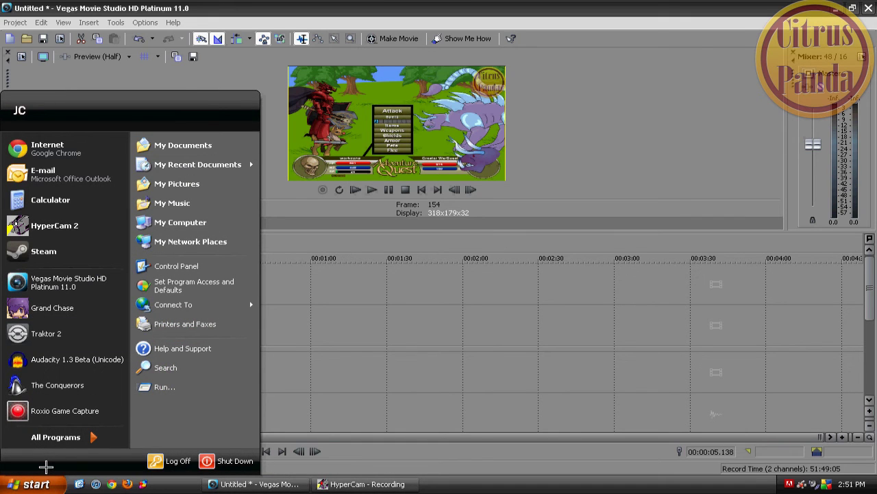